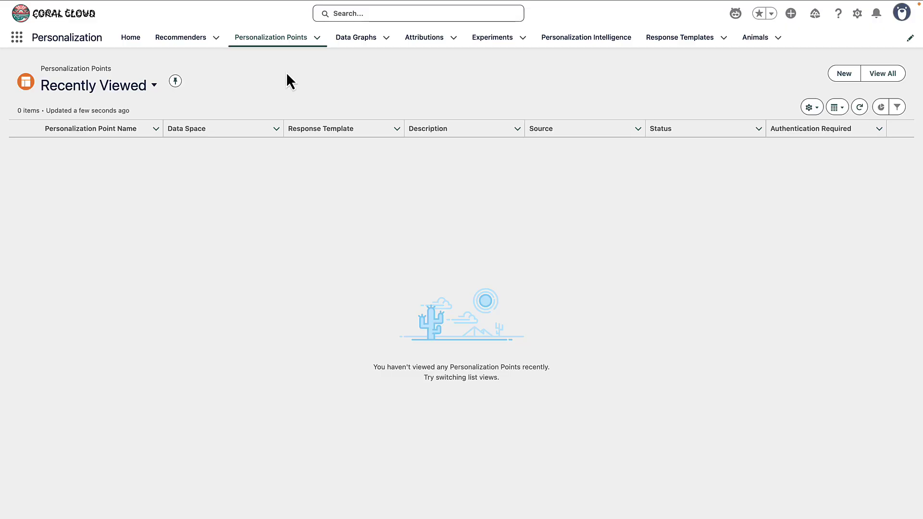
Start a new personalization point from the empty Personalization Points list.
left_click(845, 75)
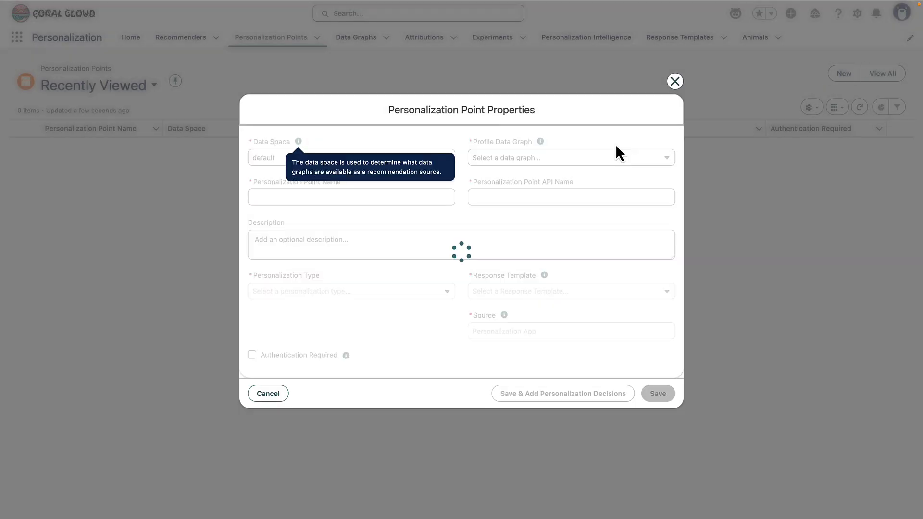
Use the Guest Profile data graph and name the point 'Home Page Image'.
left_click(488, 162)
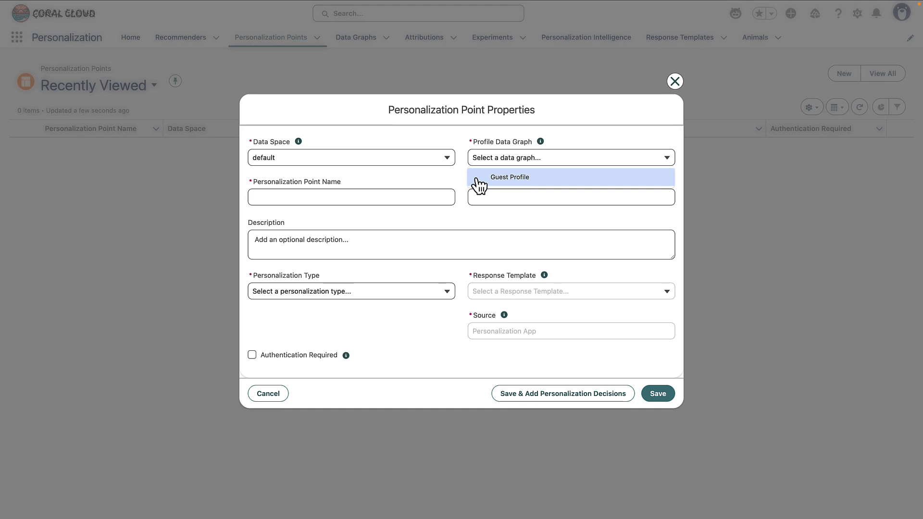
left_click(480, 182)
left_click(439, 193)
type("Home ")
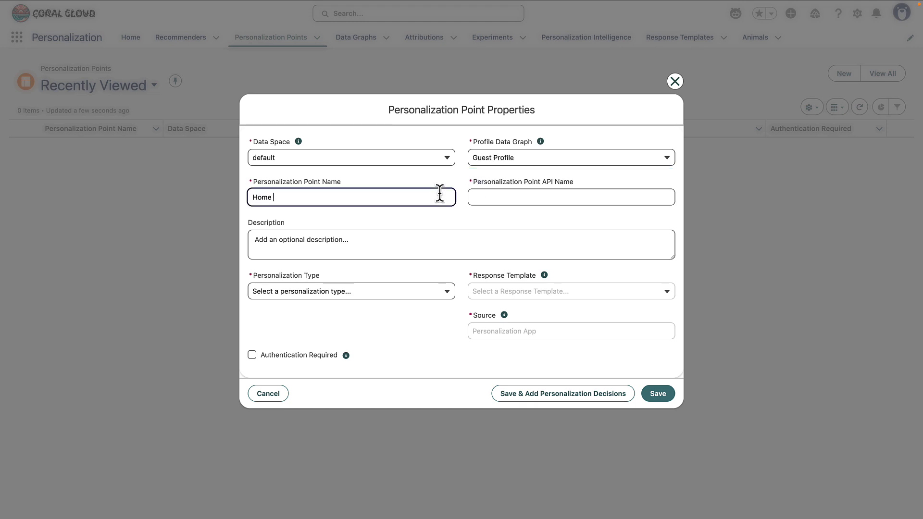
type("Page Image")
key("Tab")
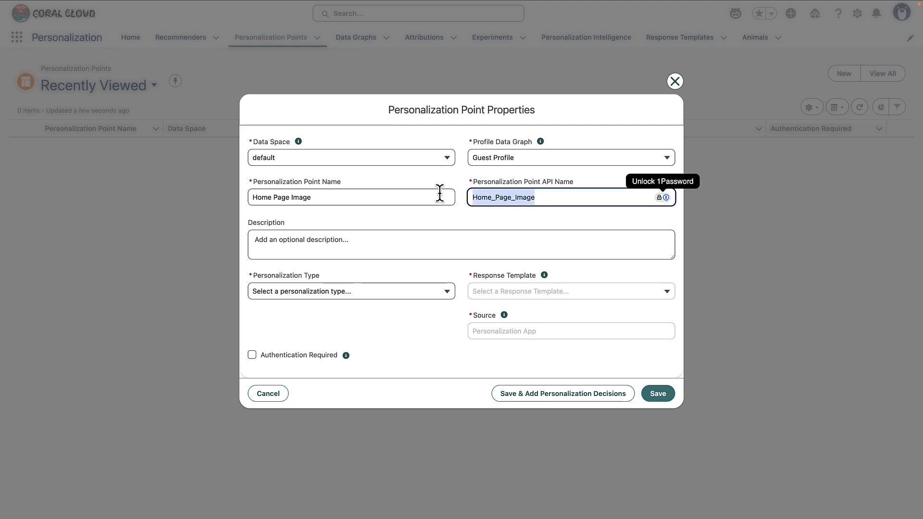
Make it Manual Content with the Static Banner with Call to Action template, then save.
left_click(387, 292)
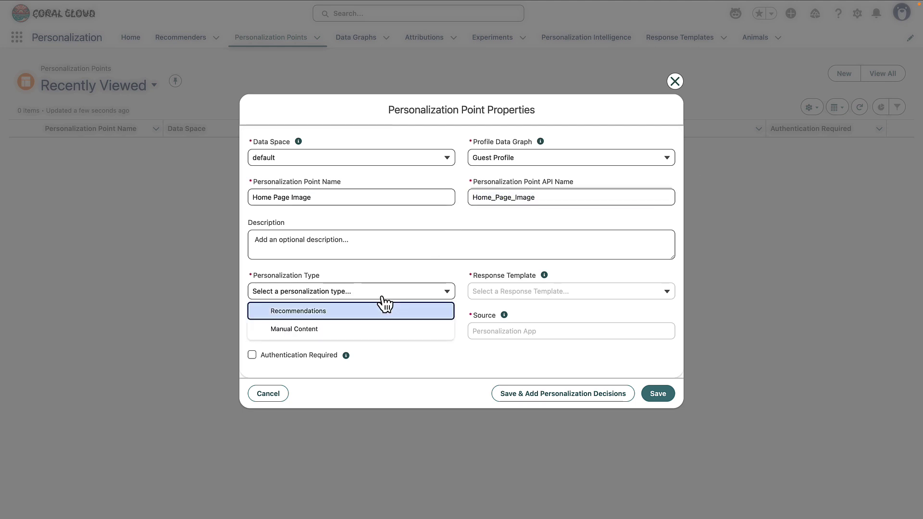
left_click(360, 330)
left_click(495, 294)
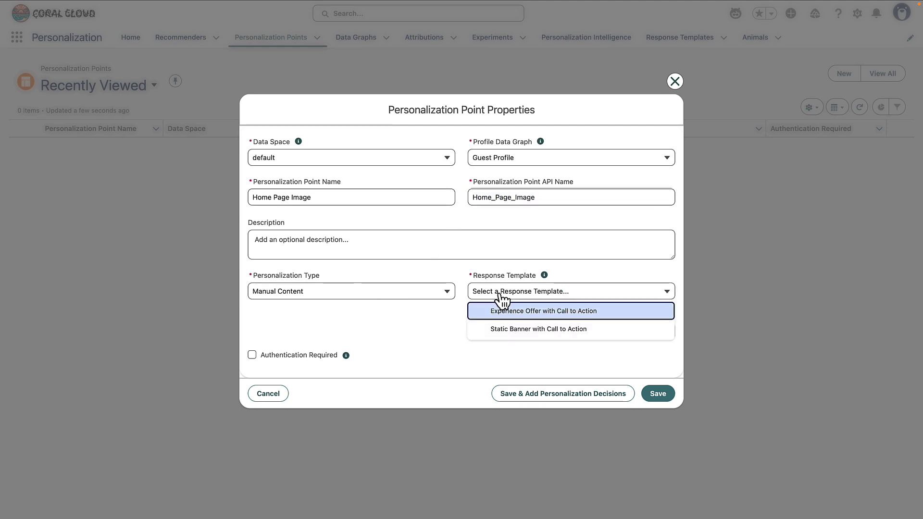
left_click(489, 330)
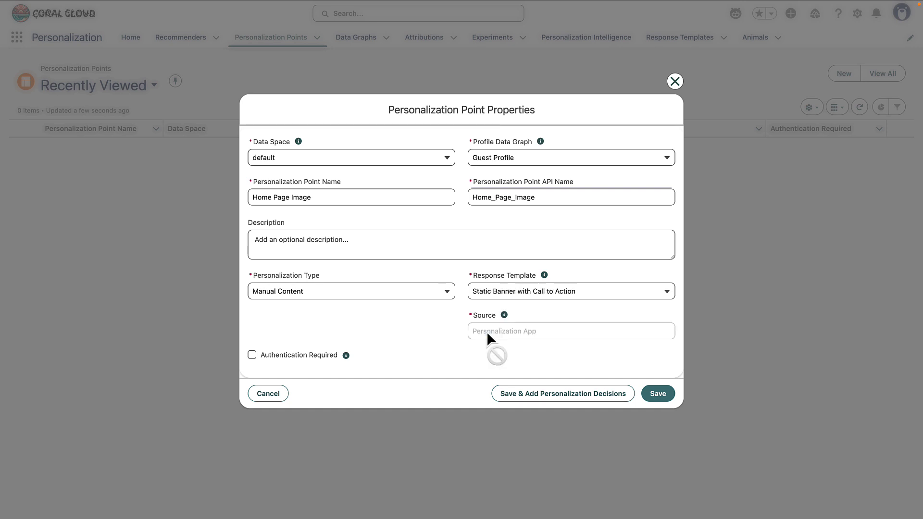
left_click(537, 397)
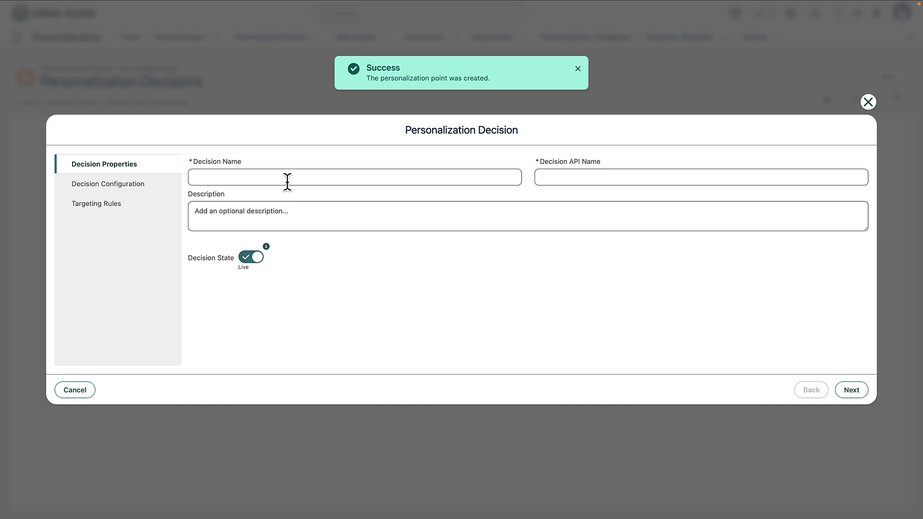
Name the new decision 'Show Adventure Image'.
left_click(287, 180)
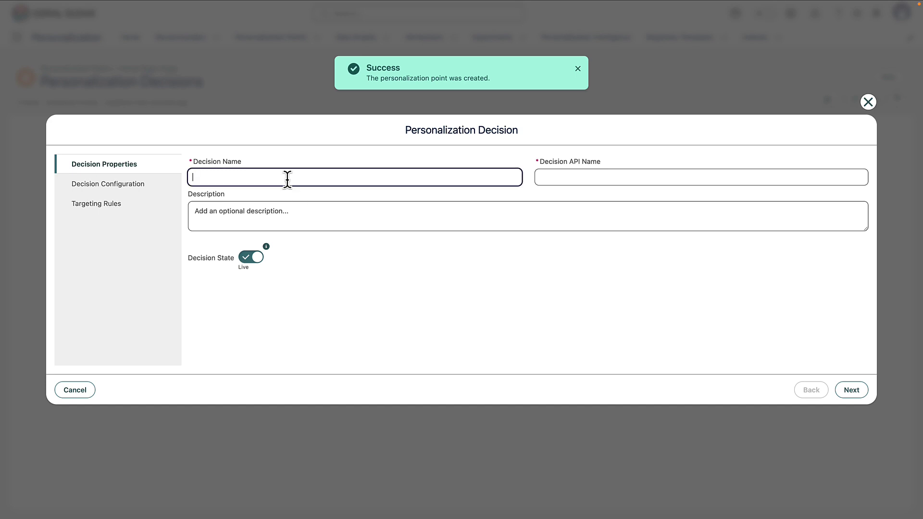
type("Show Adventure")
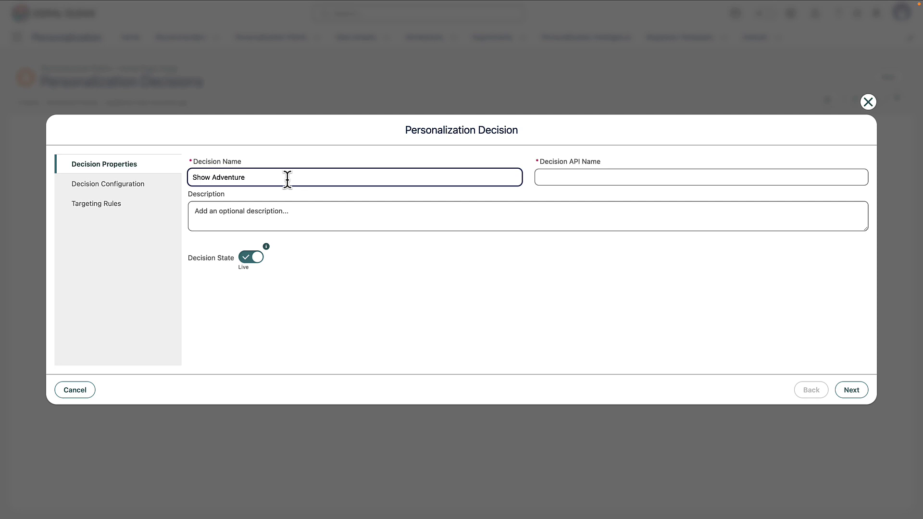
type("+Image")
key("Tab")
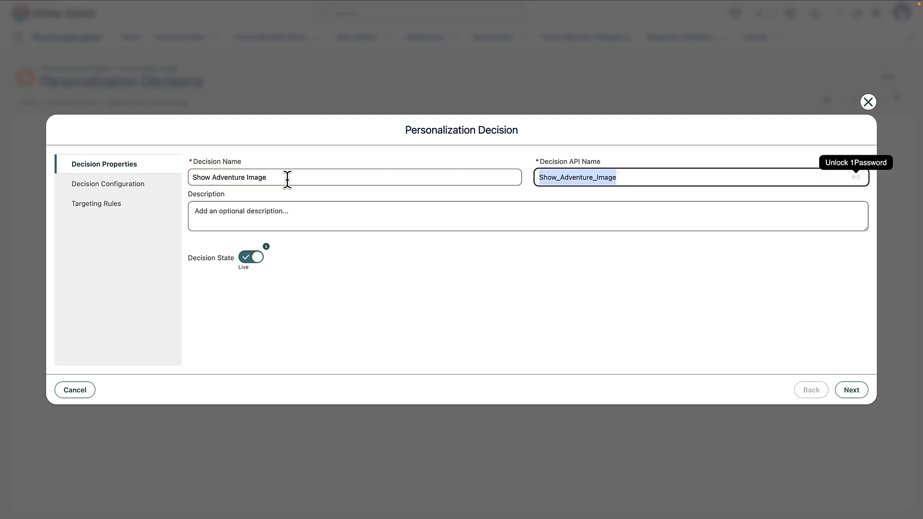
left_click(303, 216)
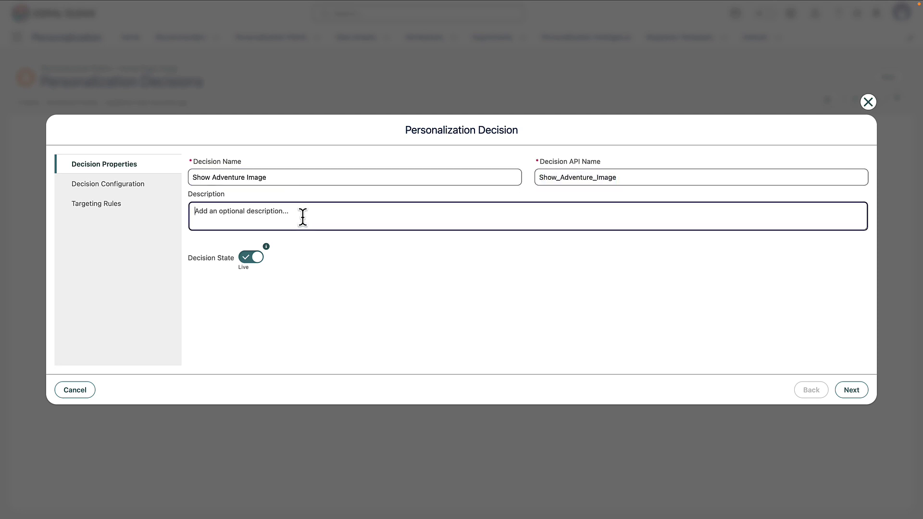
Paste the background image URL, set header 'Adventure Awaits.' and subheader 'Escape the ordinary. Embrace the unknown.'.
left_click(142, 187)
left_click(258, 202)
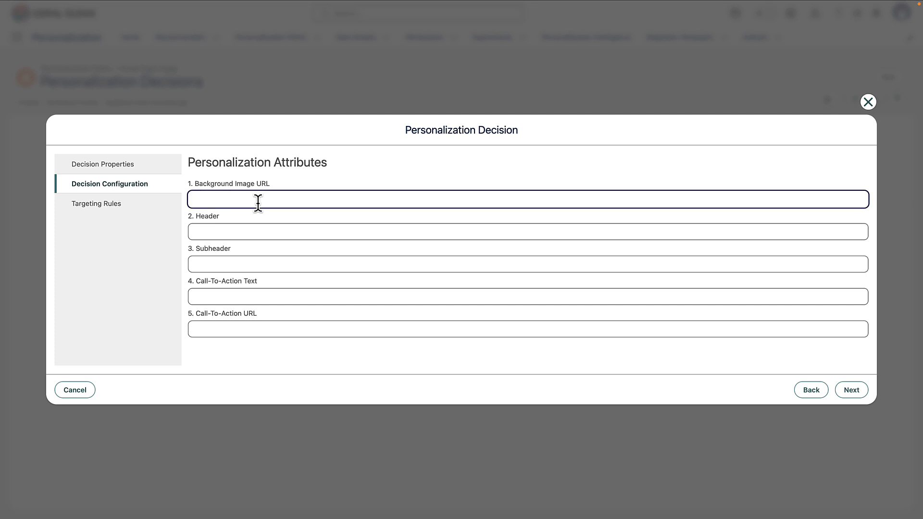
key("super+v")
left_click(252, 228)
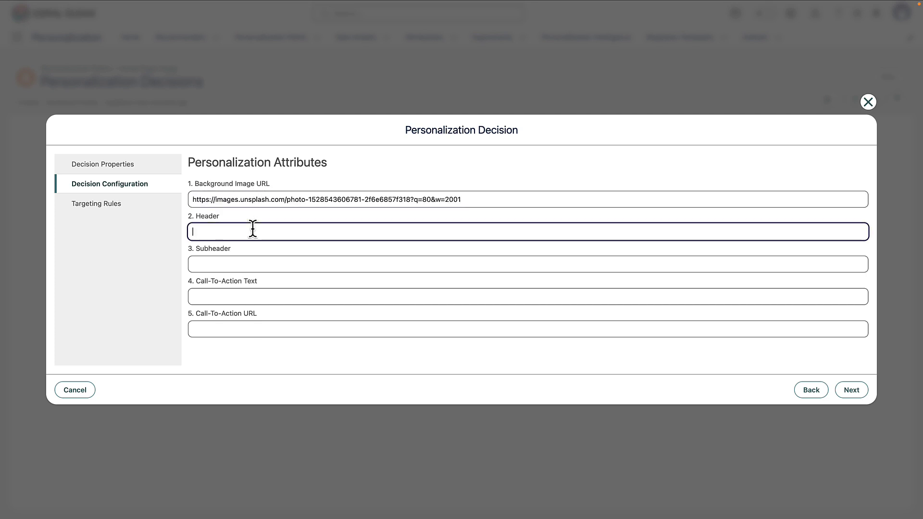
type("Adventure Awaits.")
left_click(253, 262)
type("Escape the ordinary. Embrace the unknown.")
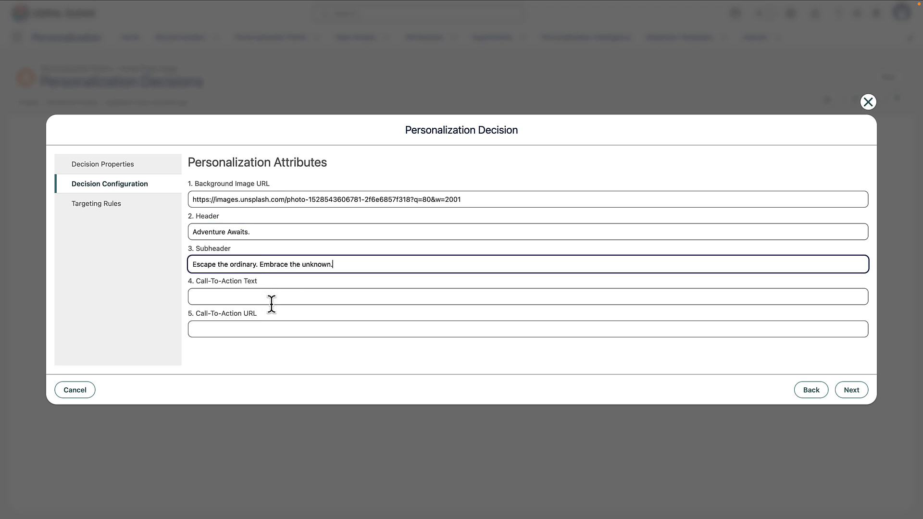
left_click(853, 389)
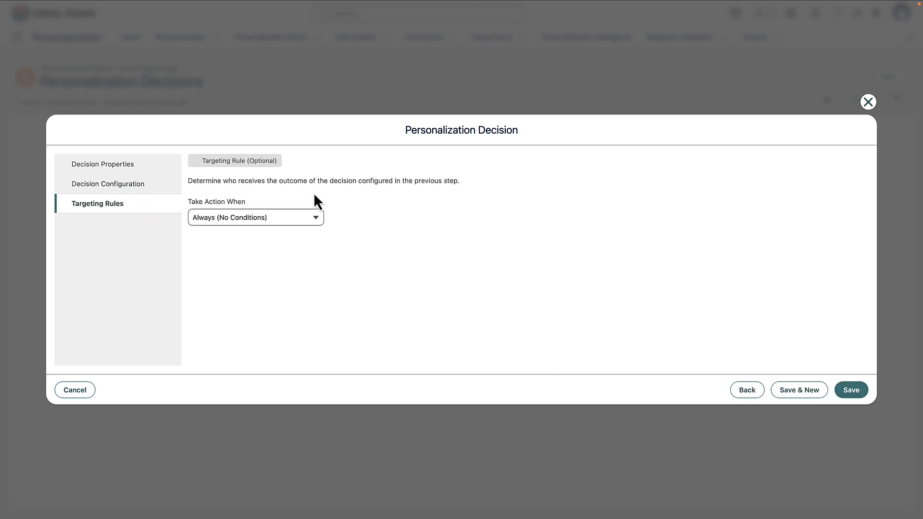
Require all conditions and add a Product Browse Engagement count condition filtered by Product.
left_click(308, 219)
left_click(282, 237)
left_click(257, 245)
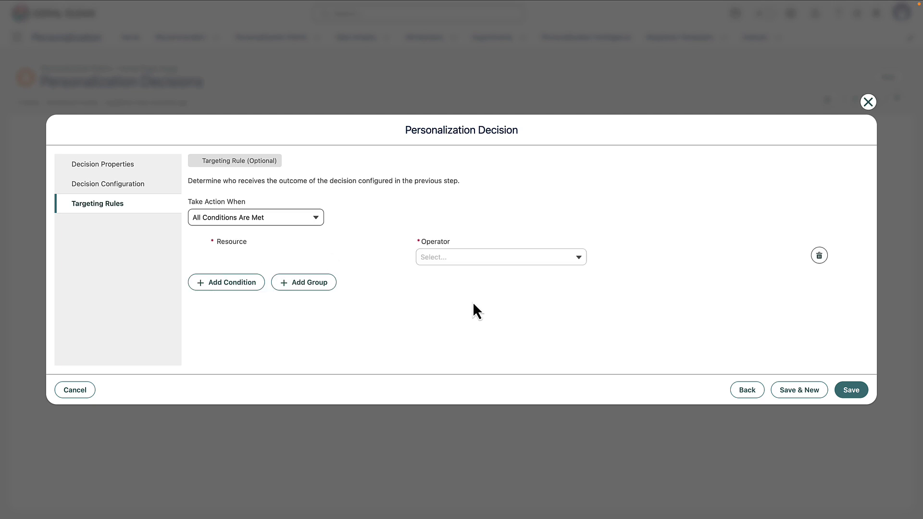
left_click(291, 258)
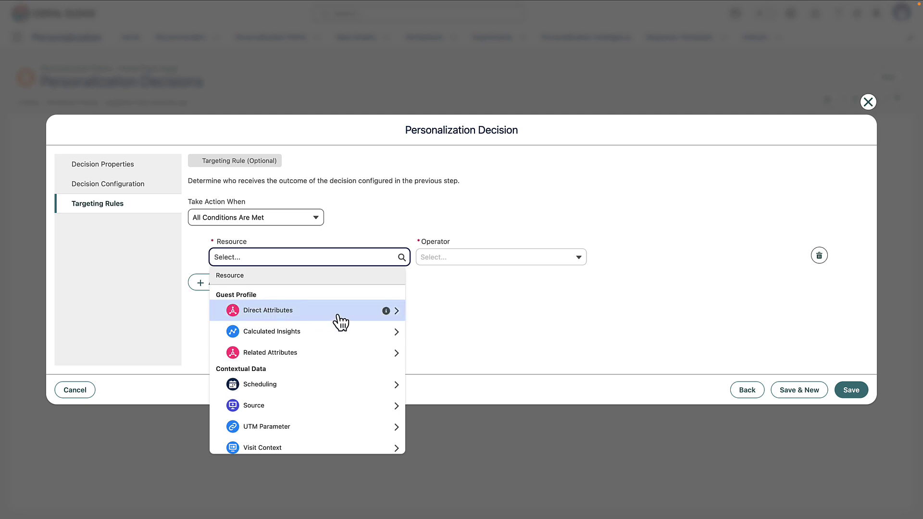
left_click(344, 354)
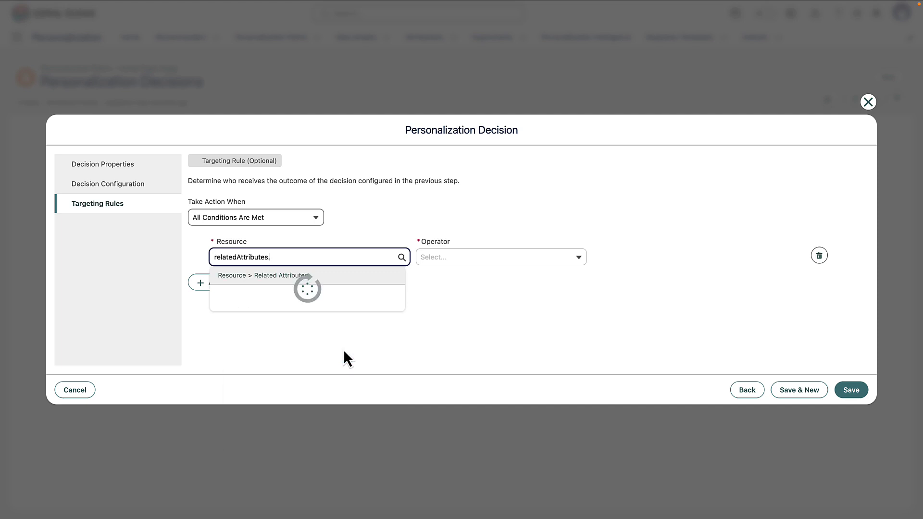
left_click(334, 311)
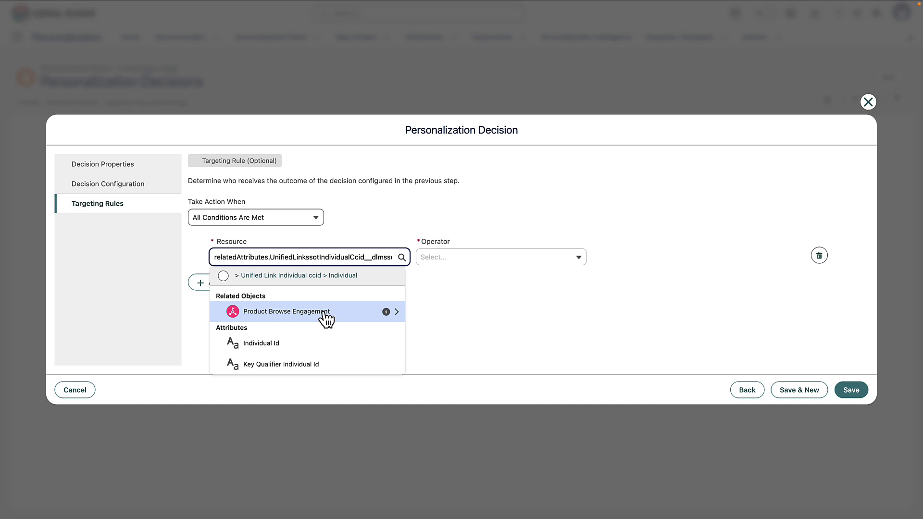
left_click(316, 313)
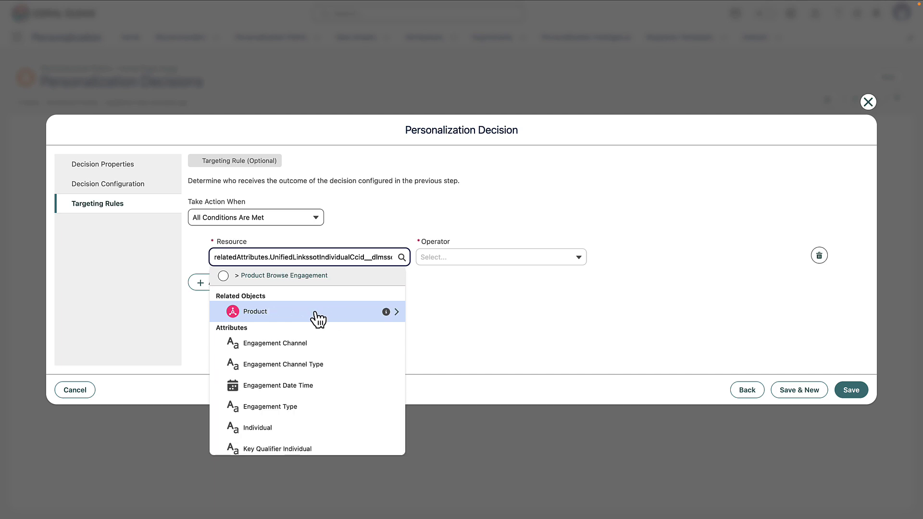
scroll(316, 318, "down", 5)
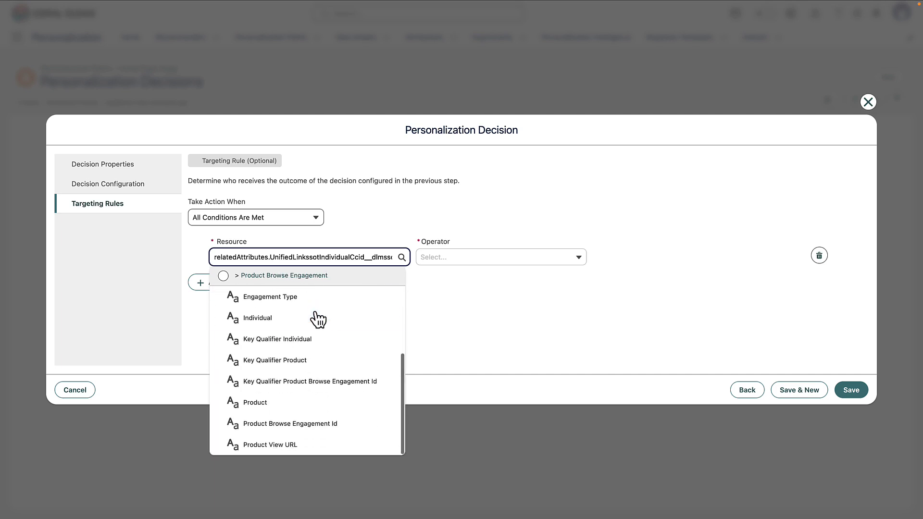
left_click(290, 404)
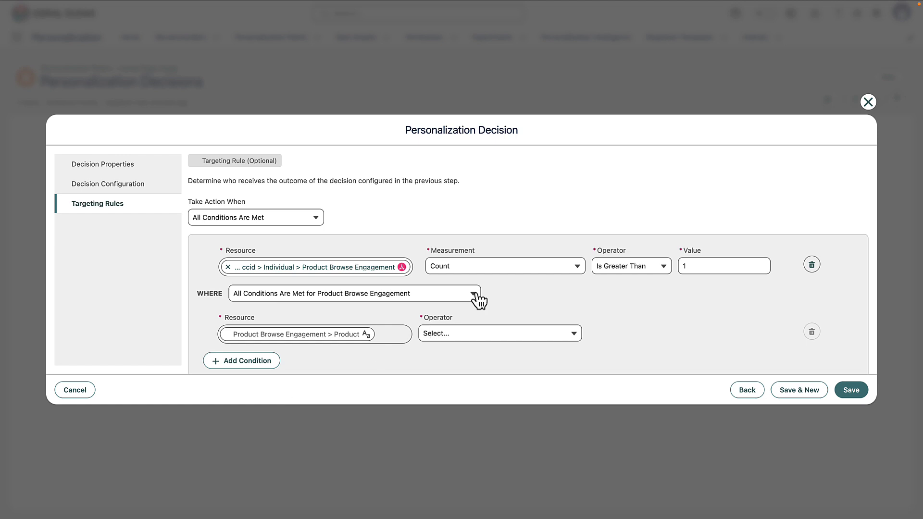
Set the count to greater than 2 where Product contains 'wilderness', then Save & New.
left_click(695, 266)
double_click(682, 266)
type("2")
left_click(679, 296)
scroll(679, 296, "down", 2)
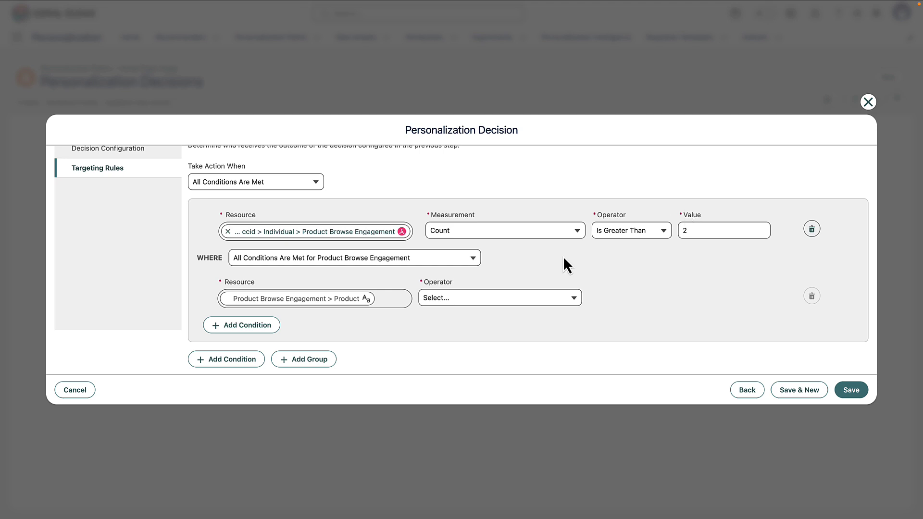
left_click(428, 302)
left_click(481, 426)
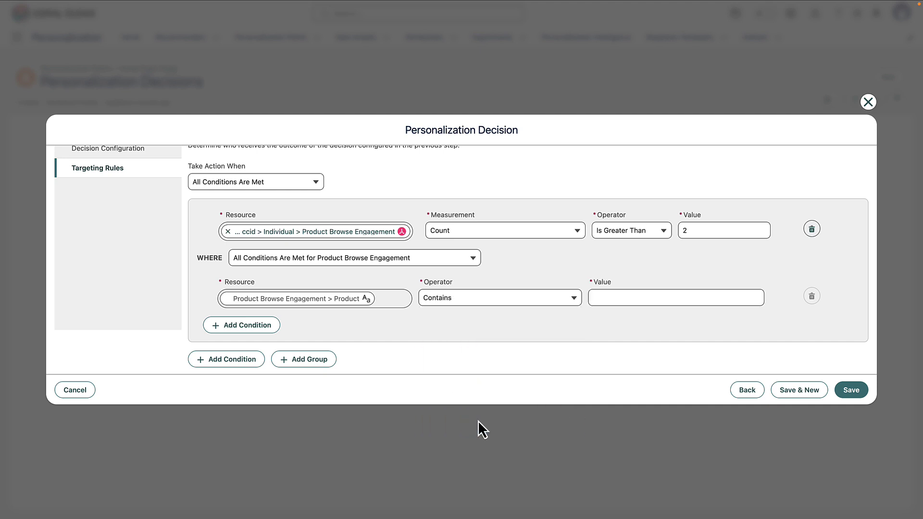
left_click(607, 298)
type("wi")
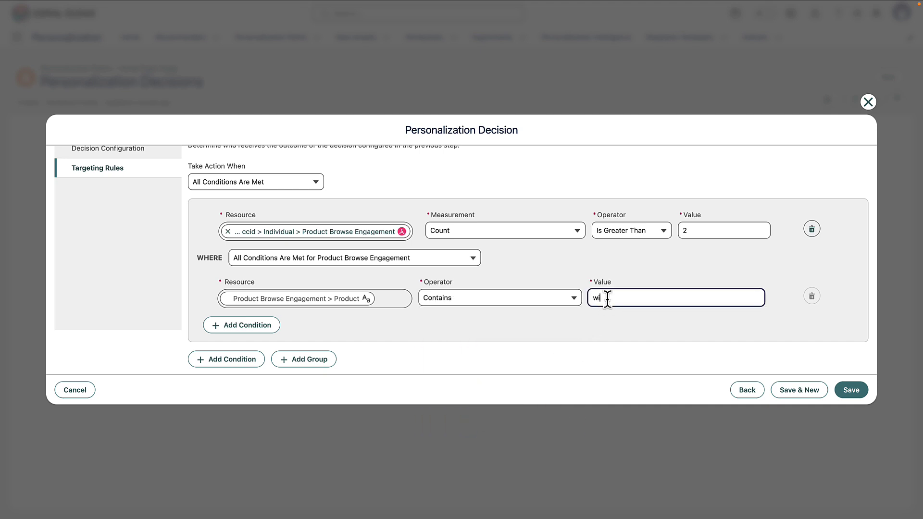
type("lderness")
left_click(799, 390)
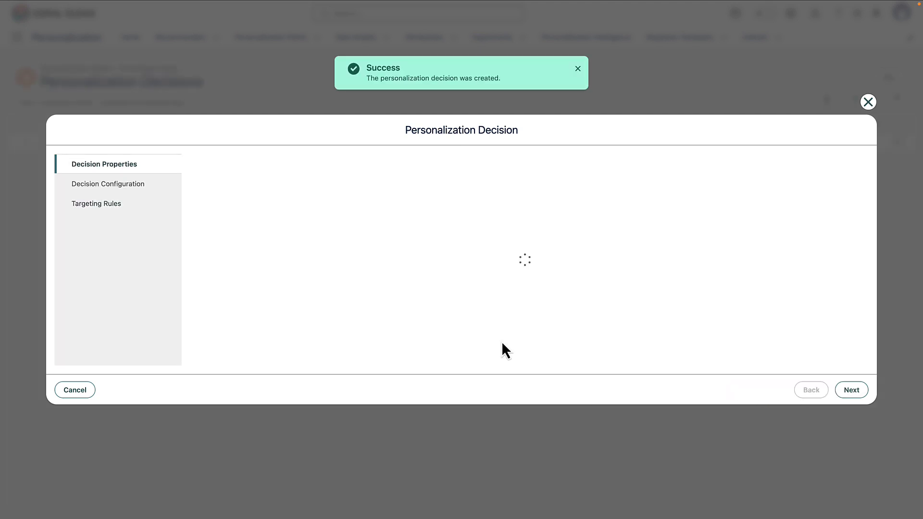
Name the new decision 'Show Yoga Image'.
left_click(314, 180)
type("S")
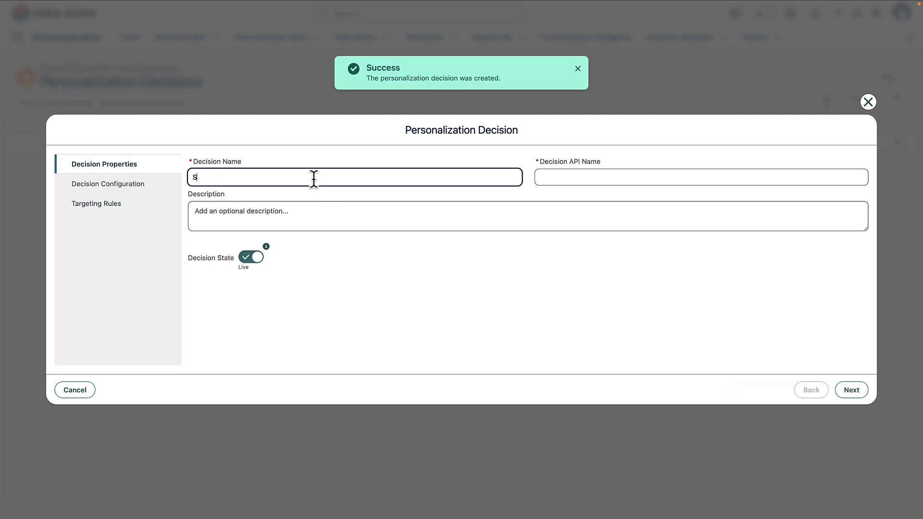
type("how Yoga Image")
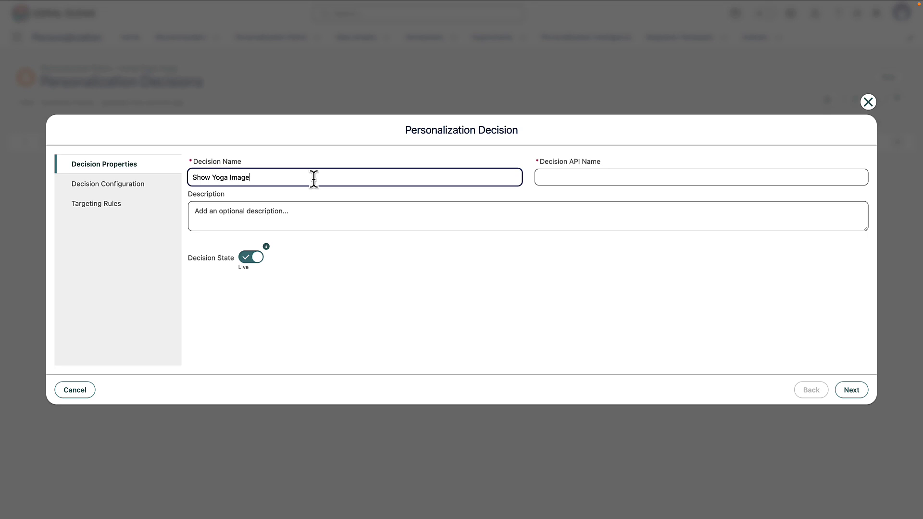
key("Tab")
Enter the Unsplash image URL, header 'Find Inner Peace.' and subheader 'Reconnect with your body, breath and balance.'.
left_click(150, 191)
left_click(218, 193)
type("https://images.unsplash.com/photo-1544367567-0f2fcb009e0b?w=800&q=80")
left_click(222, 230)
type("Find Inner Peace.")
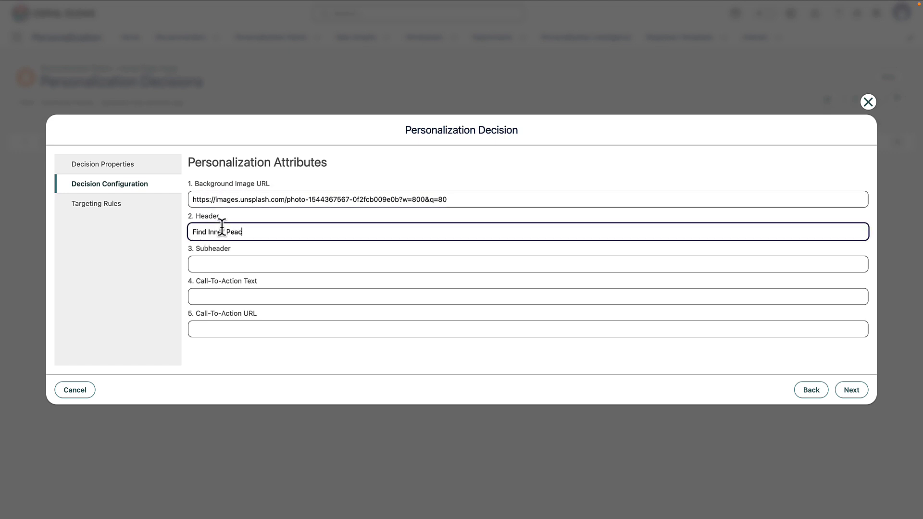
left_click(225, 262)
type("Reconnect with your body, breath and balance.")
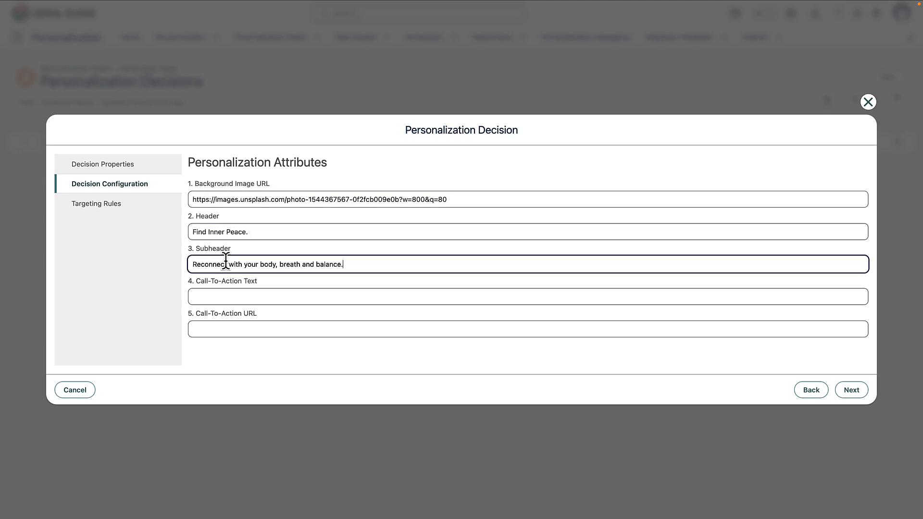
left_click(106, 204)
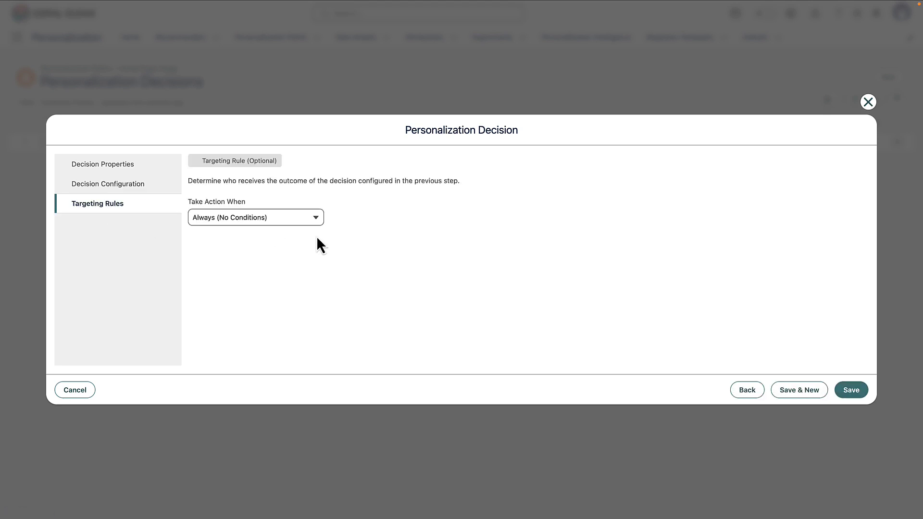
Require all conditions and add a Product Browse Engagement count condition filtered by Product.
left_click(288, 223)
left_click(281, 235)
left_click(250, 242)
left_click(262, 256)
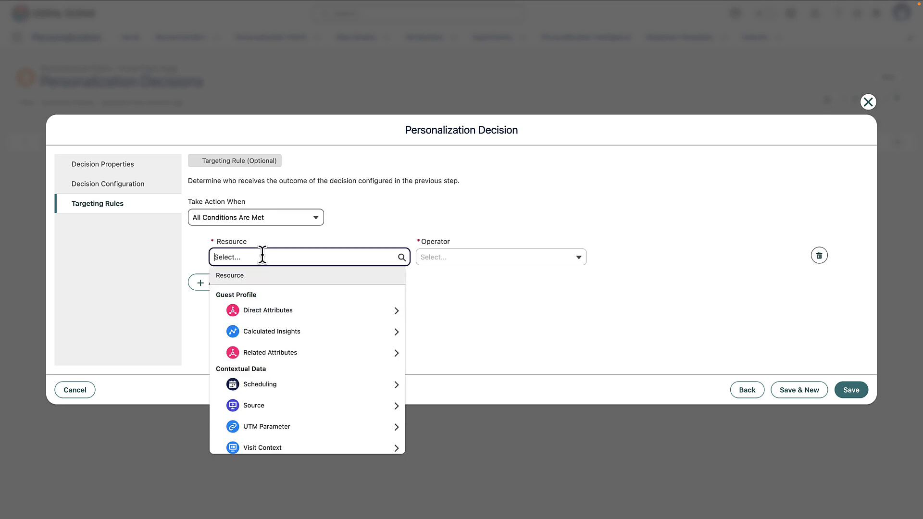
left_click(326, 353)
left_click(328, 316)
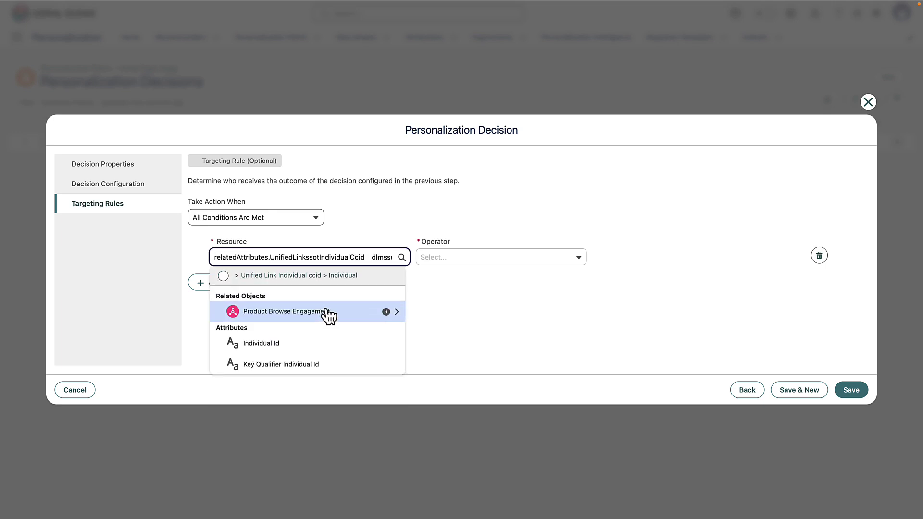
left_click(337, 328)
scroll(331, 370, "down", 3)
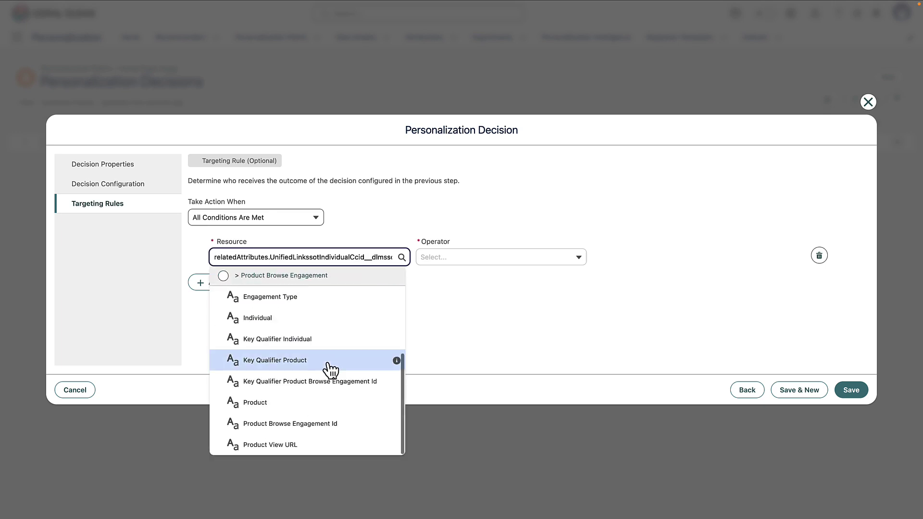
left_click(329, 404)
Set the count to greater than 2 where Product contains 'yoga', then save the decision.
left_click(689, 266)
type("2")
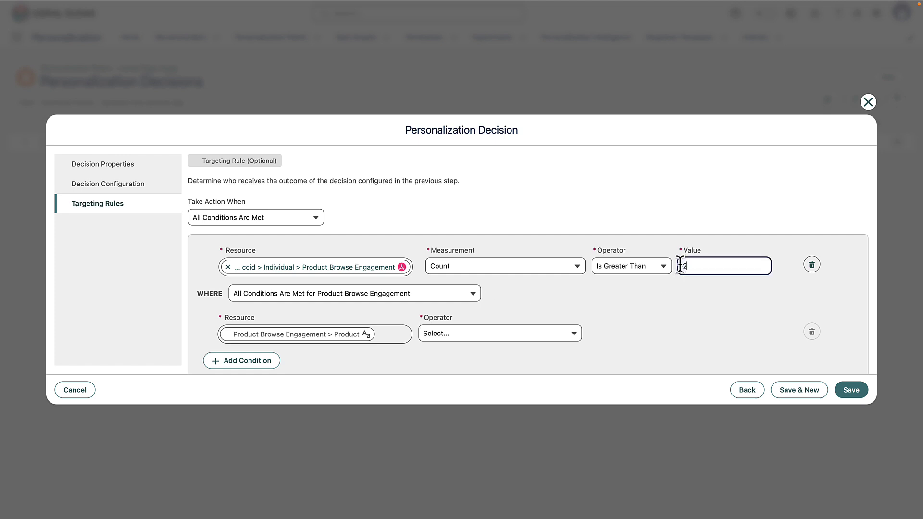
left_click(656, 304)
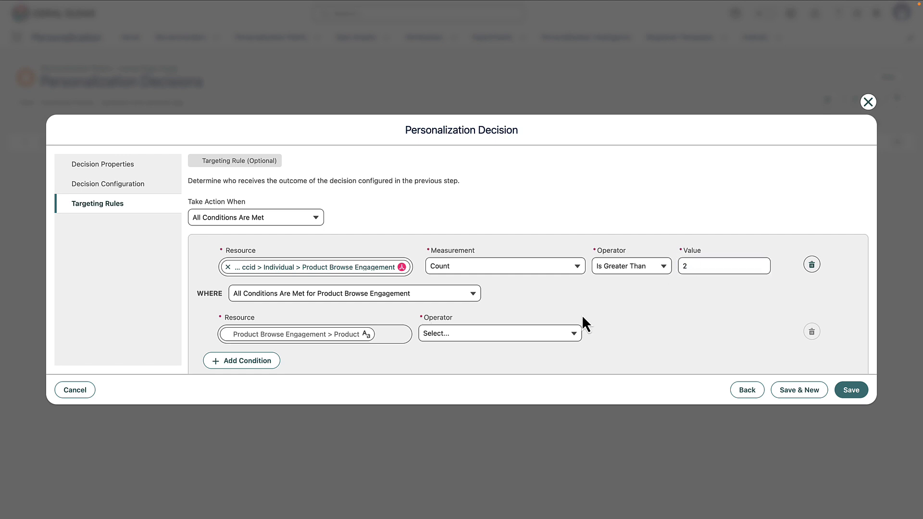
left_click(435, 337)
left_click(467, 461)
left_click(612, 333)
type("yoga")
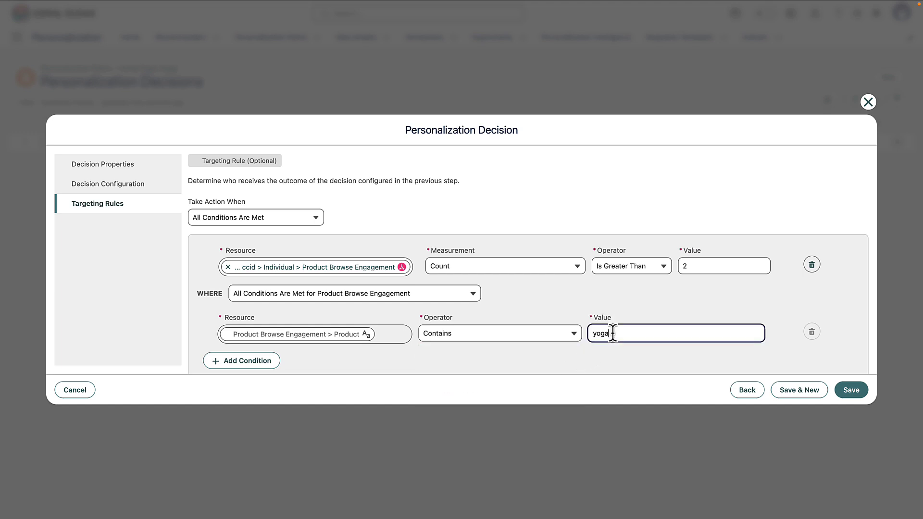
left_click(858, 396)
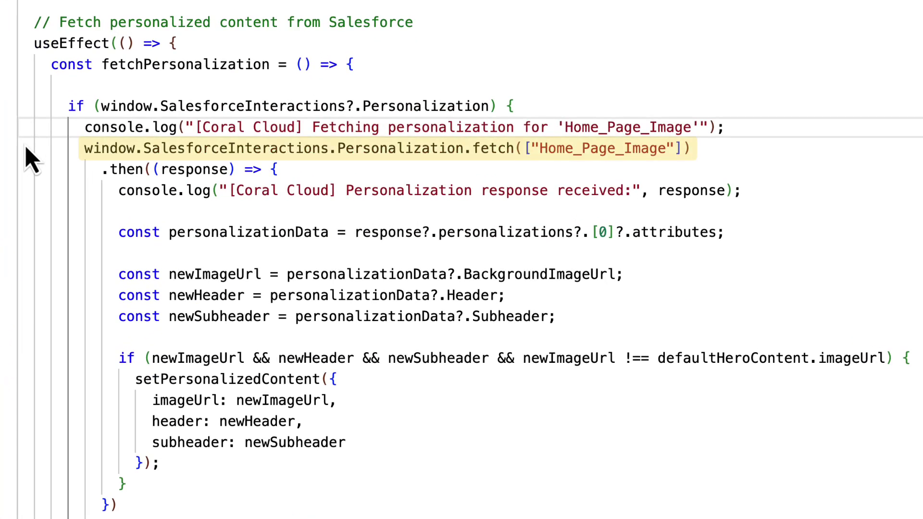
In Hero.tsx, highlight the SalesforceInteractions.Personalization.fetch call for 'Home_Page_Image'.
left_click(22, 144)
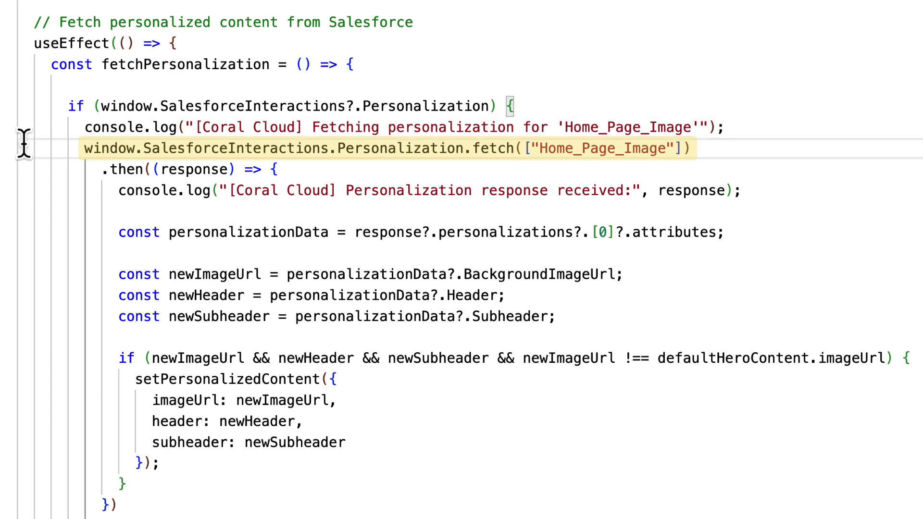